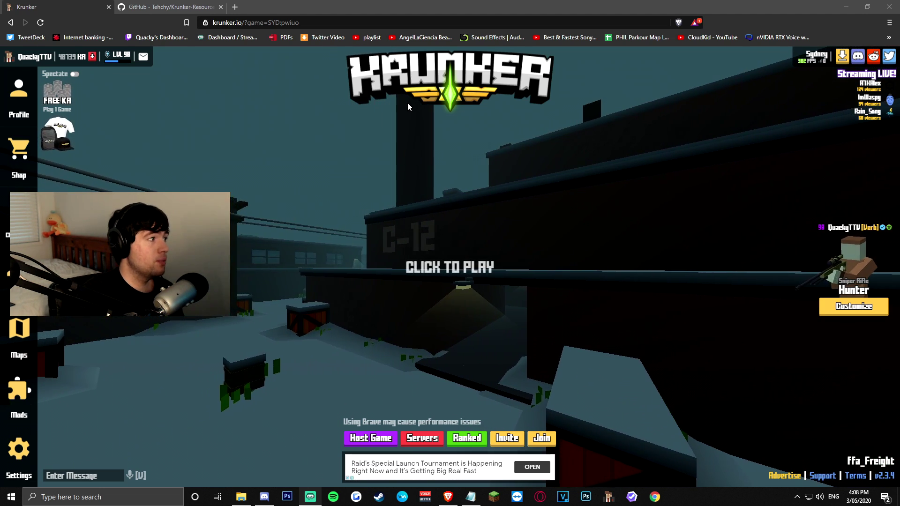
# - Open the Krunker Mods browser listing popular mods like CRUCIAL, The_Best_FPS and HunterPack
pyautogui.click(19, 398)
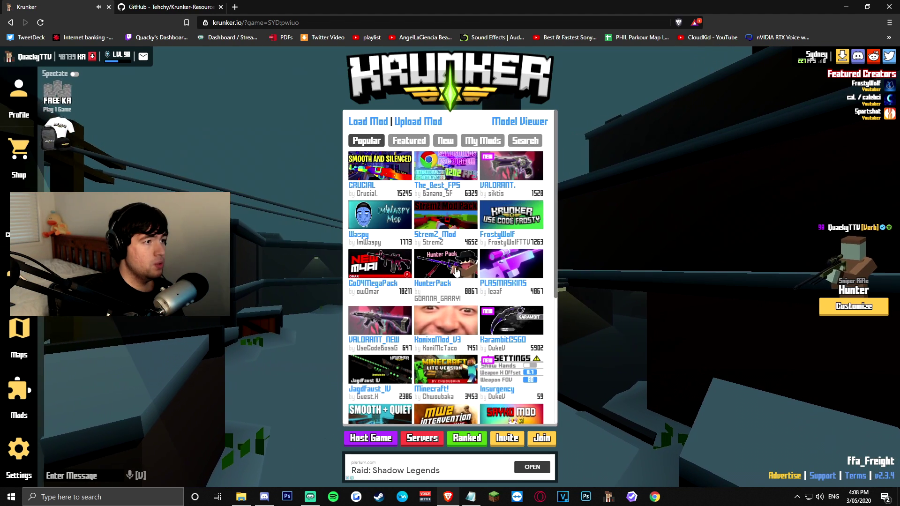
# - Under My Mods, inspect the first mod's onclick loadUserMod code and select its Dropbox zip URL
pyautogui.click(479, 142)
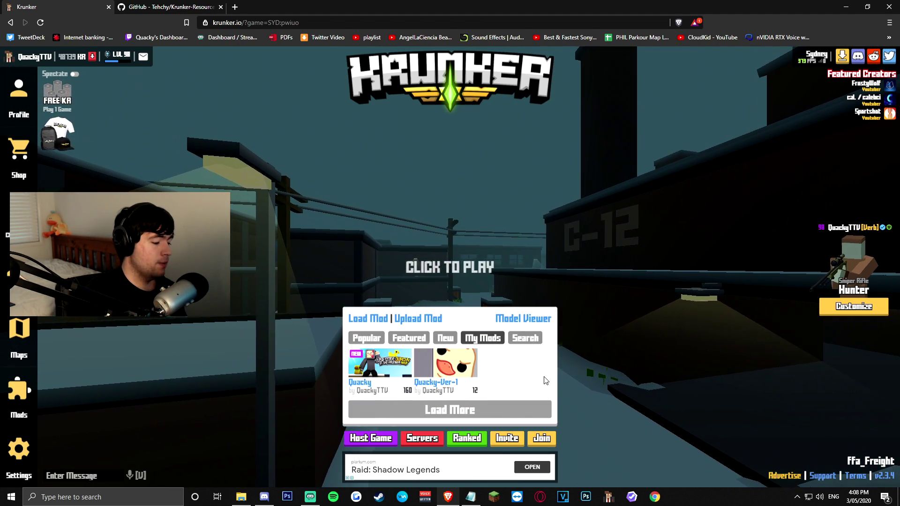
pyautogui.hotkey('ctrl', 'shift', 'i')
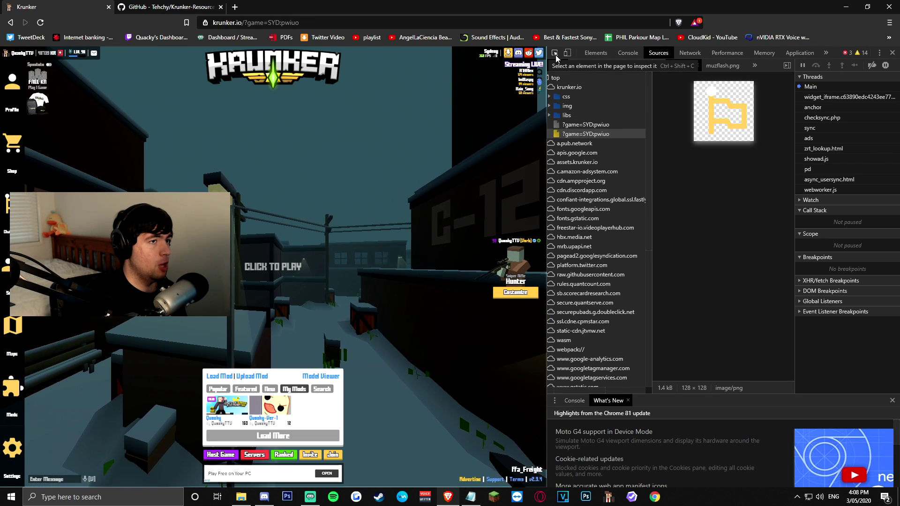
pyautogui.click(555, 55)
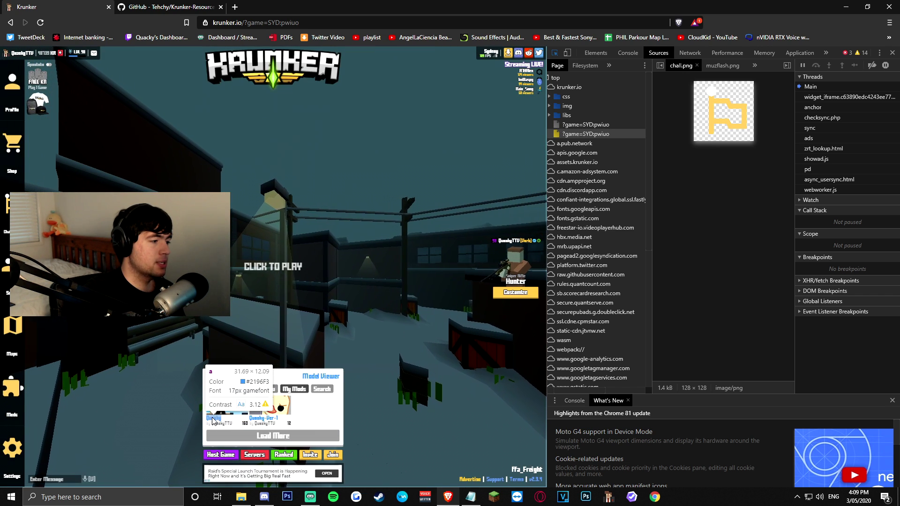
pyautogui.click(211, 420)
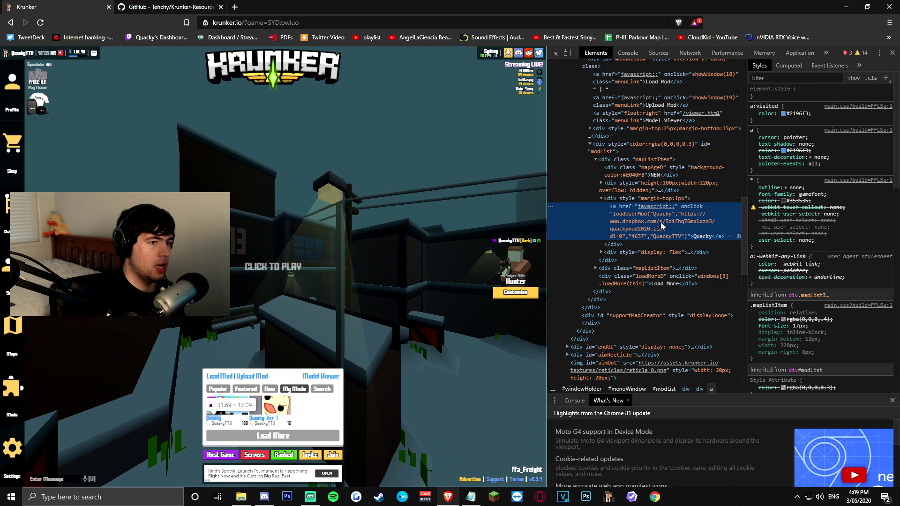
pyautogui.doubleClick(676, 223)
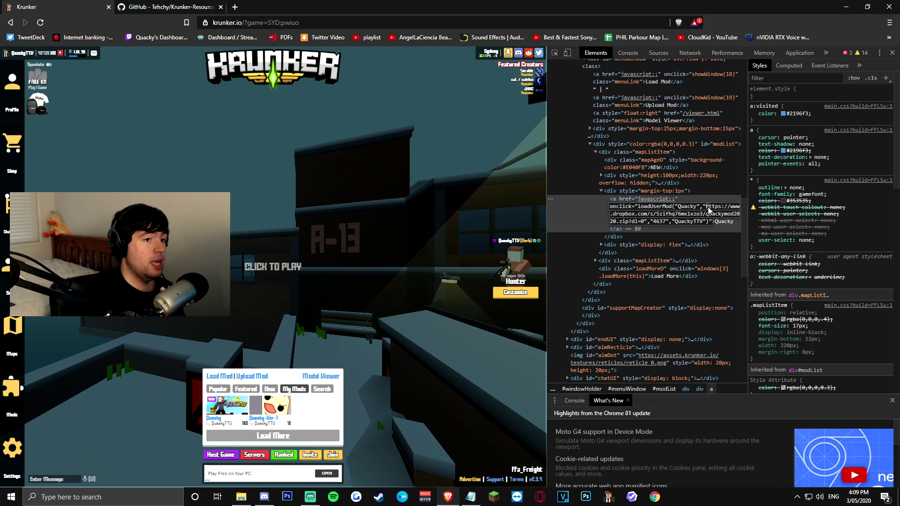
pyautogui.moveTo(705, 206); pyautogui.dragTo(645, 224)
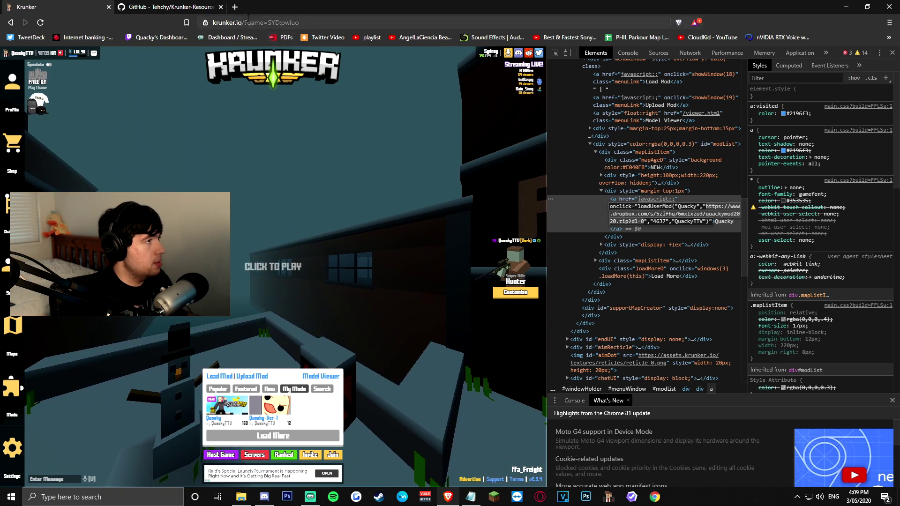
# - Load the copied Dropbox link in a new tab
pyautogui.hotkey('ctrl', 't')
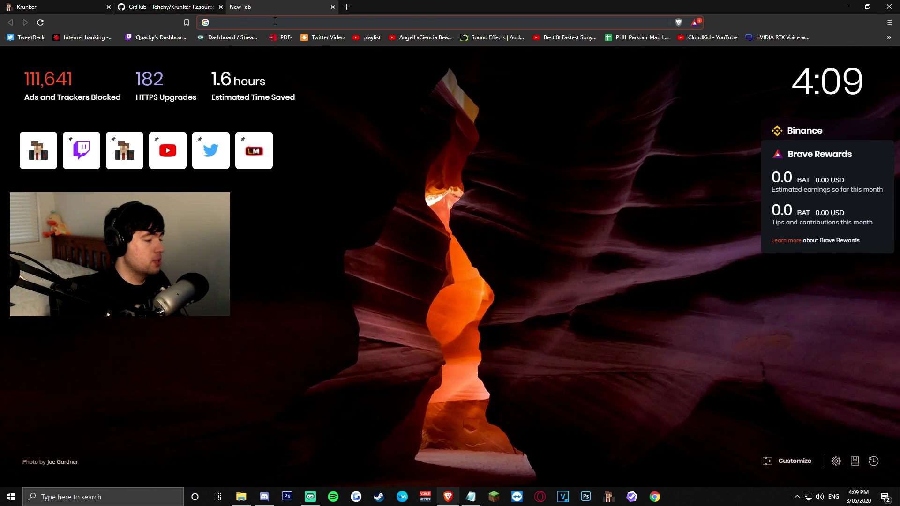
pyautogui.press('Return')
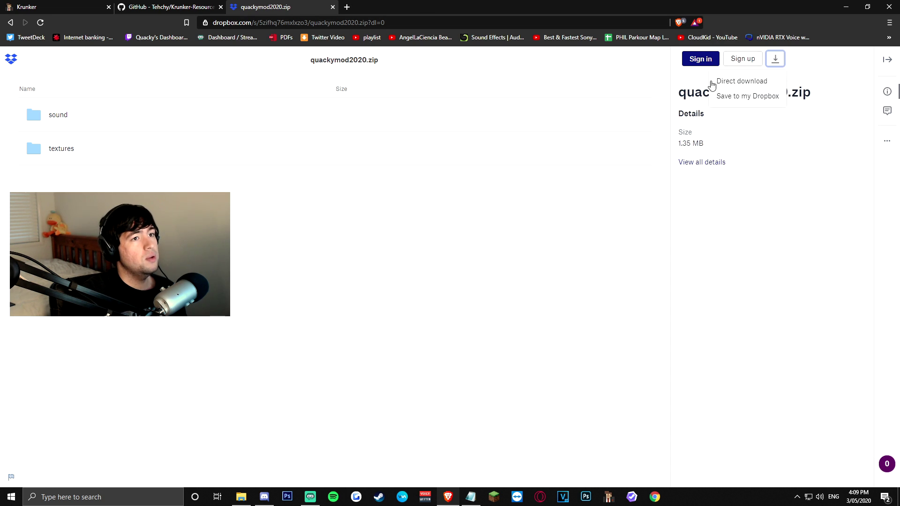
# - Direct-download quackymod2020.zip to Downloads and open it to check its sound and textures folders
pyautogui.click(713, 83)
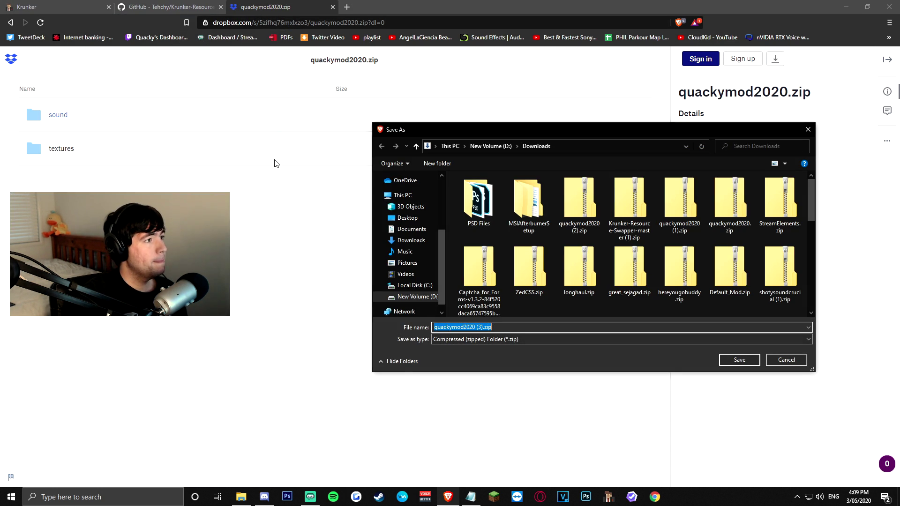
pyautogui.click(739, 359)
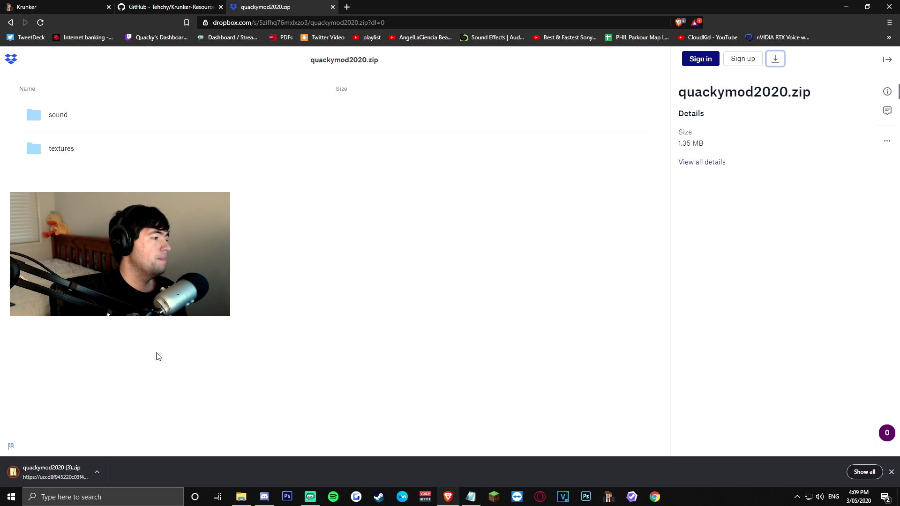
pyautogui.click(64, 477)
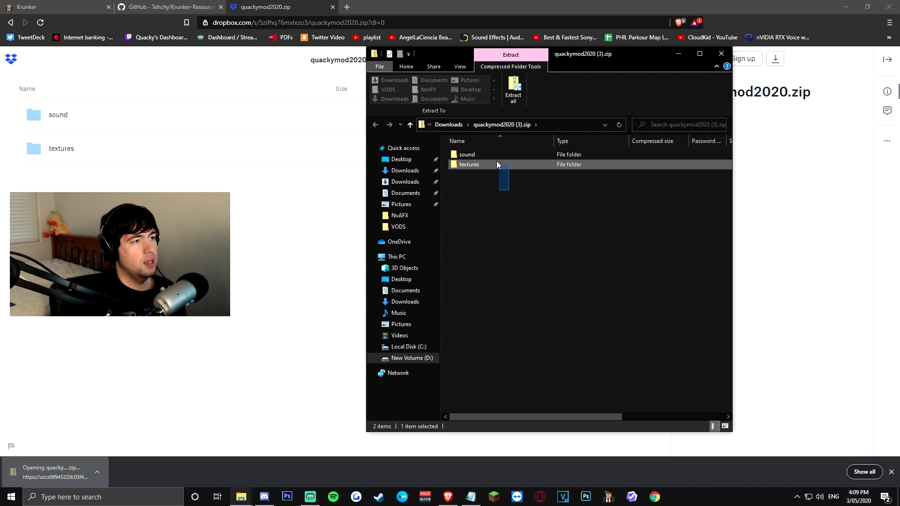
pyautogui.moveTo(496, 162); pyautogui.dragTo(504, 160)
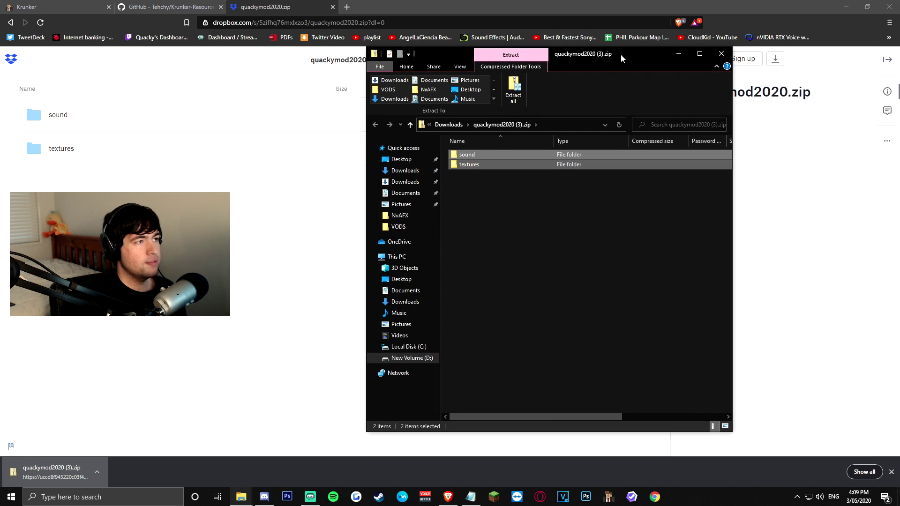
pyautogui.moveTo(621, 54); pyautogui.dragTo(594, 75)
pyautogui.click(32, 101)
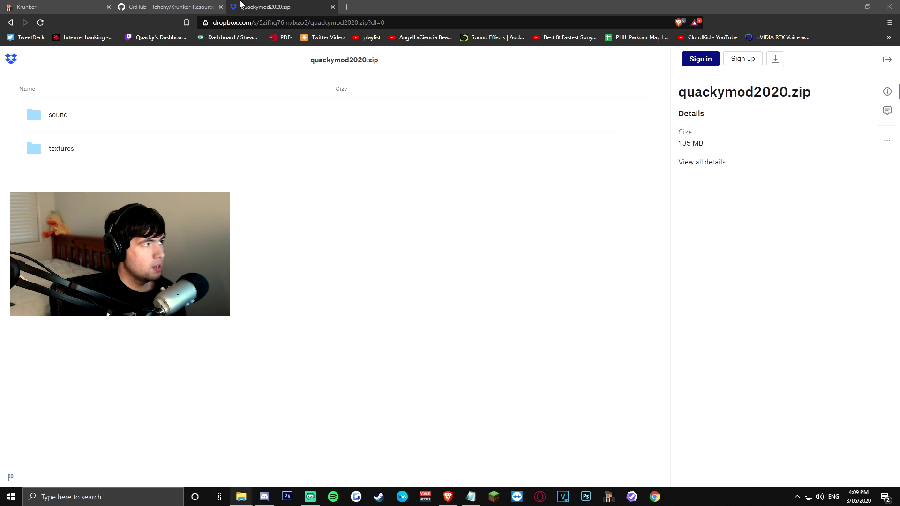
# - Return to the Krunker-Resource-Swapper repository and read through its README install instructions
pyautogui.click(206, 6)
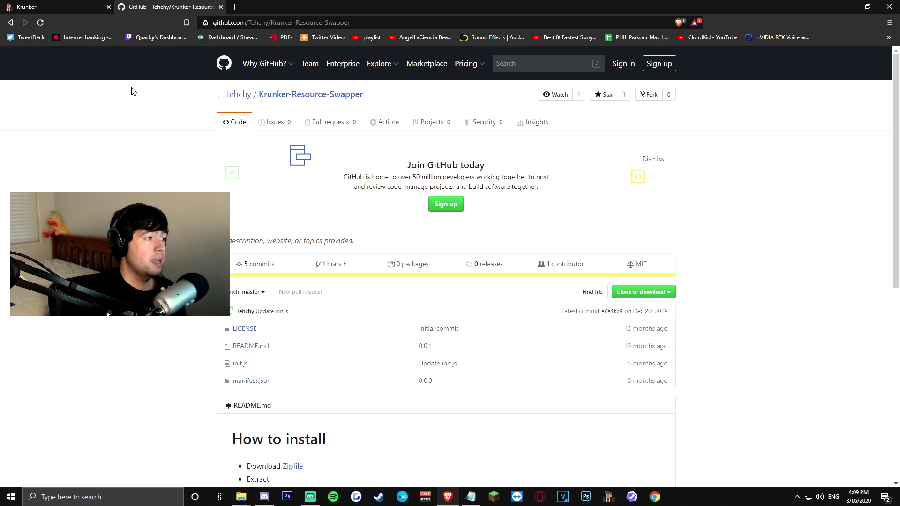
pyautogui.scroll(-8, 134, 148)
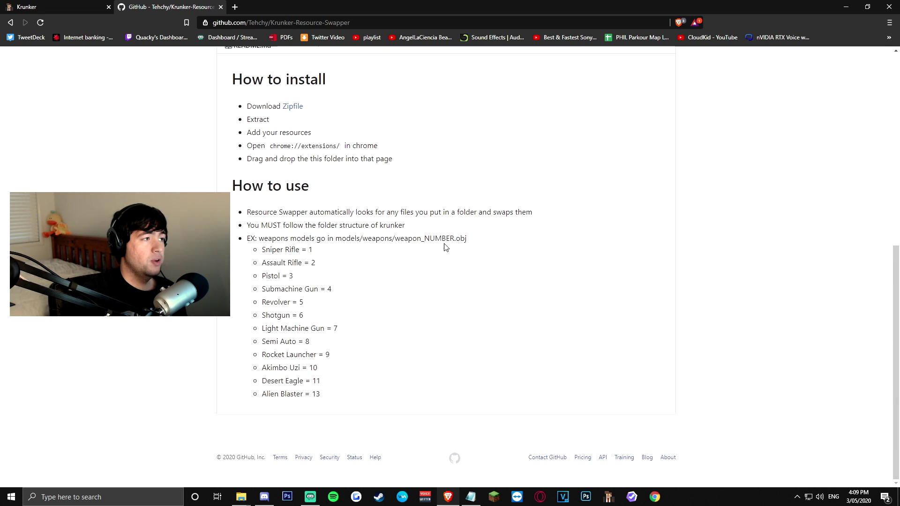
pyautogui.scroll(7, 445, 246)
pyautogui.scroll(-5, 444, 247)
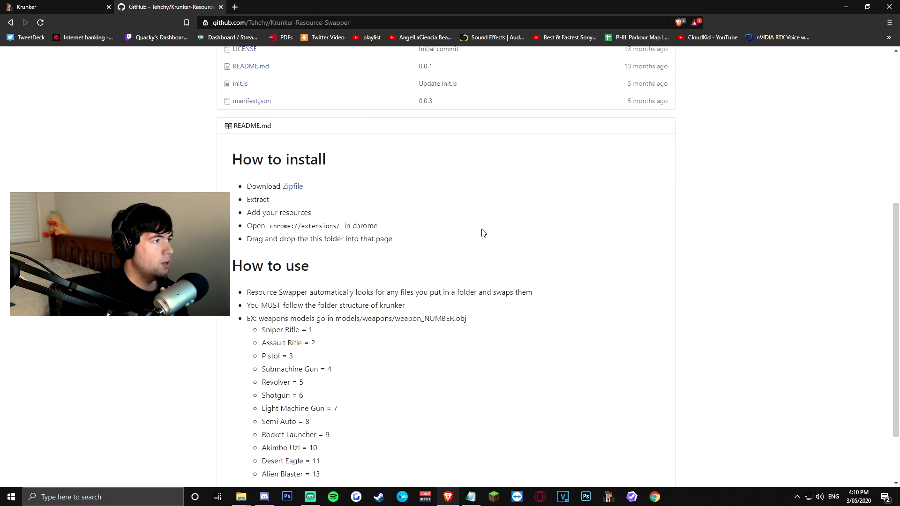
pyautogui.scroll(3, 483, 234)
# - Download the Resource Swapper repository as a zip, save it, and open the archive
pyautogui.click(291, 328)
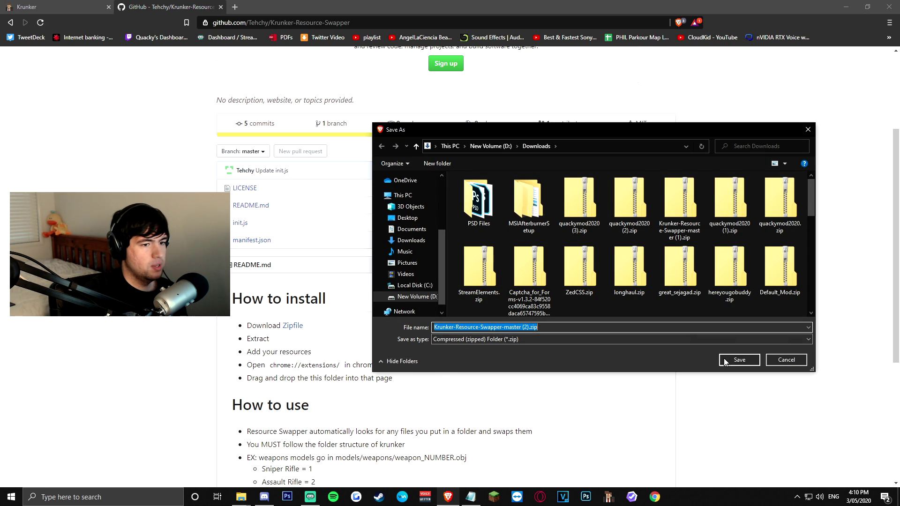
pyautogui.click(725, 361)
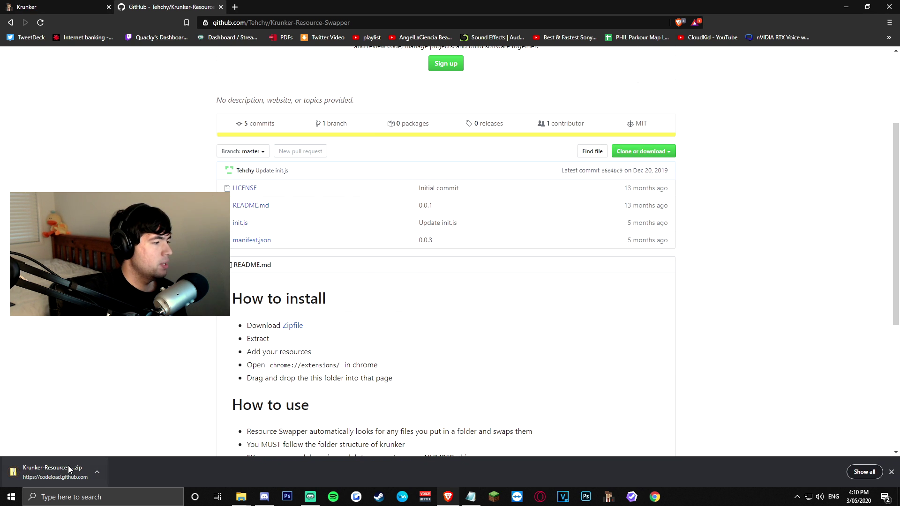
pyautogui.click(69, 467)
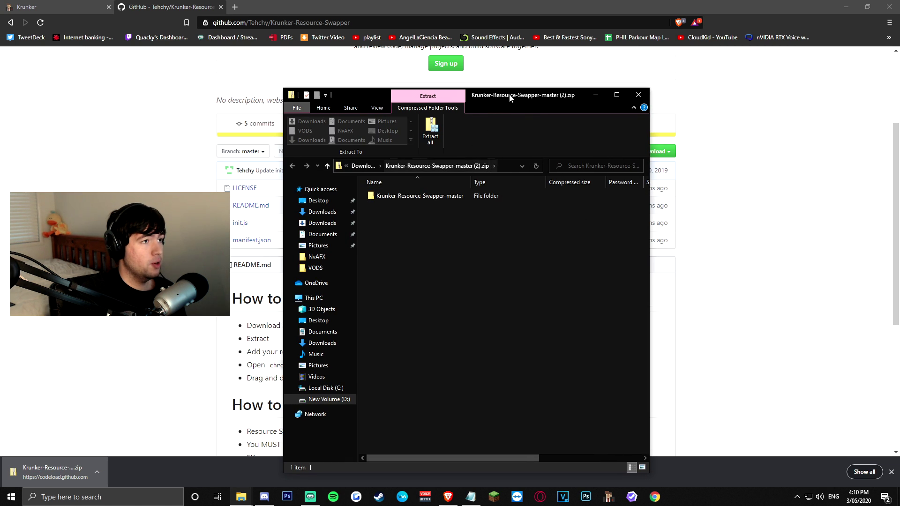
# - Extract the Krunker-Resource-Swapper-master folder from the zip onto the desktop
pyautogui.moveTo(513, 97); pyautogui.dragTo(627, 80)
pyautogui.doubleClick(296, 13)
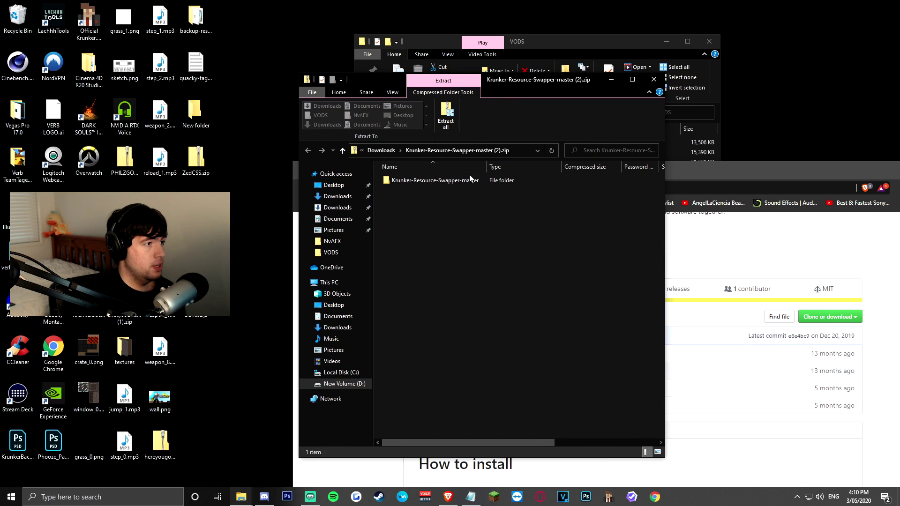
pyautogui.moveTo(434, 181); pyautogui.dragTo(425, 248)
pyautogui.moveTo(202, 365); pyautogui.dragTo(202, 365)
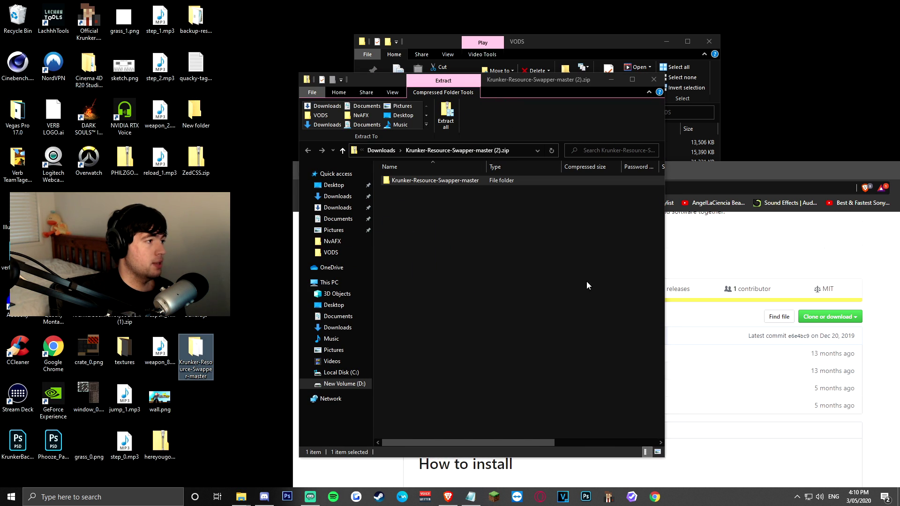
pyautogui.click(223, 358)
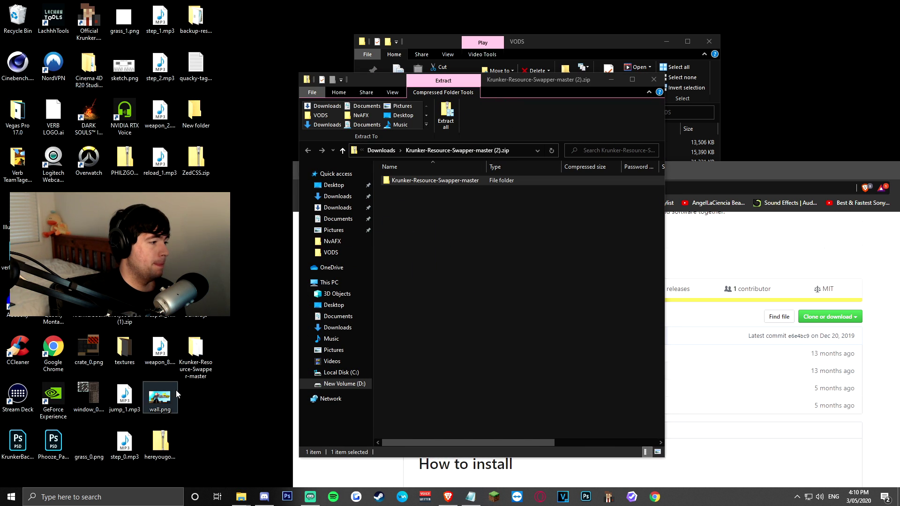
# - Close the swapper zip window and return to the quackymod2020 (3).zip archive
pyautogui.click(652, 79)
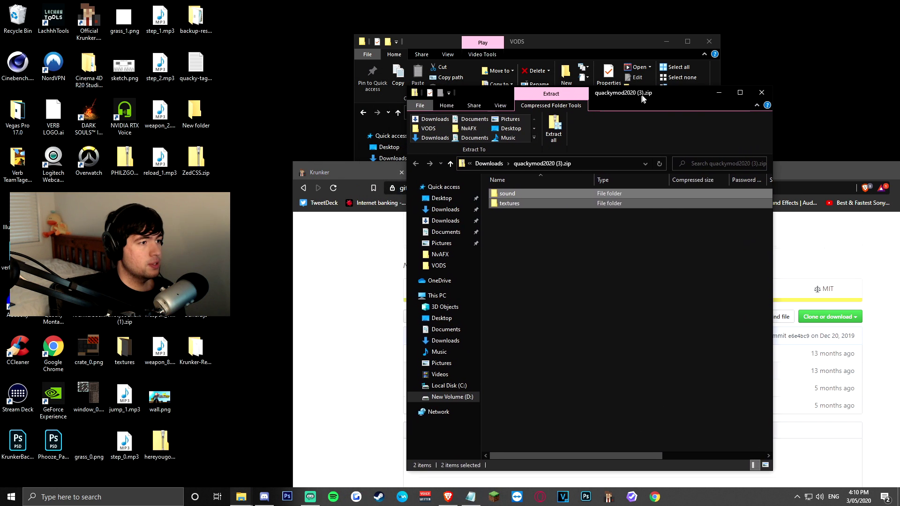
pyautogui.hotkey('ctrl', 'a')
pyautogui.click(526, 204)
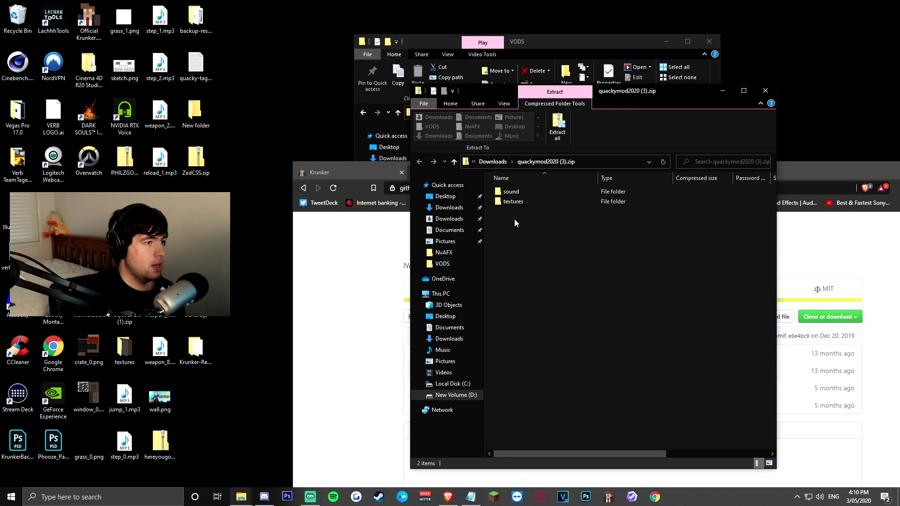
# - Copy the sound and textures folders from the mod zip into Krunker-Resource-Swapper-master
pyautogui.doubleClick(199, 365)
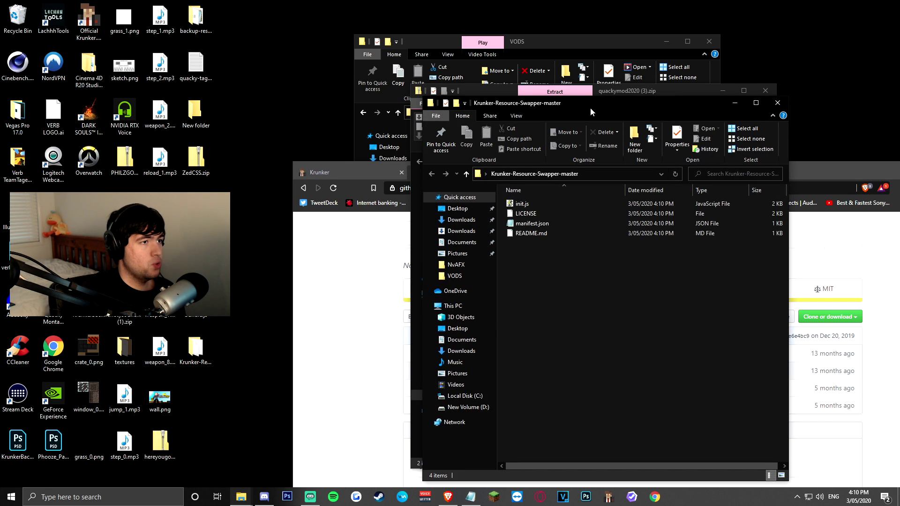
pyautogui.moveTo(590, 108); pyautogui.dragTo(255, 108)
pyautogui.moveTo(557, 265); pyautogui.dragTo(532, 194)
pyautogui.moveTo(523, 234); pyautogui.dragTo(518, 191)
pyautogui.moveTo(493, 240); pyautogui.dragTo(338, 291)
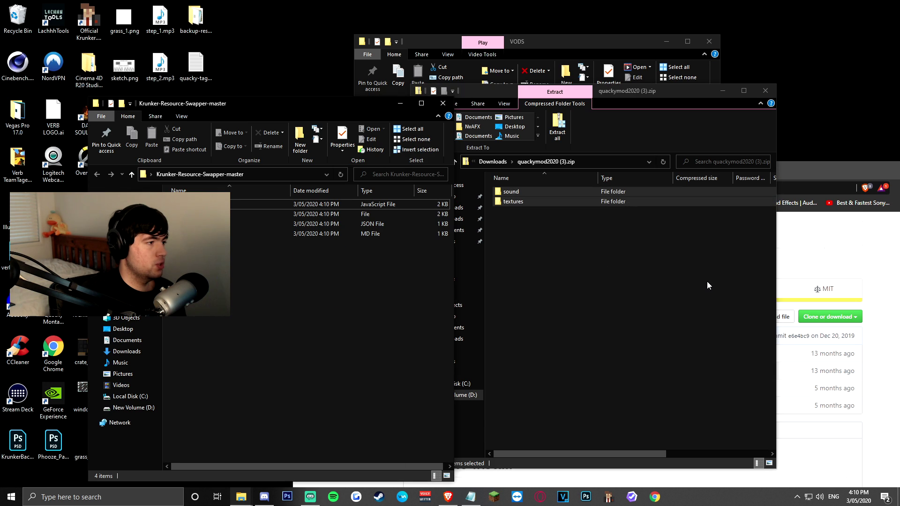
pyautogui.click(328, 350)
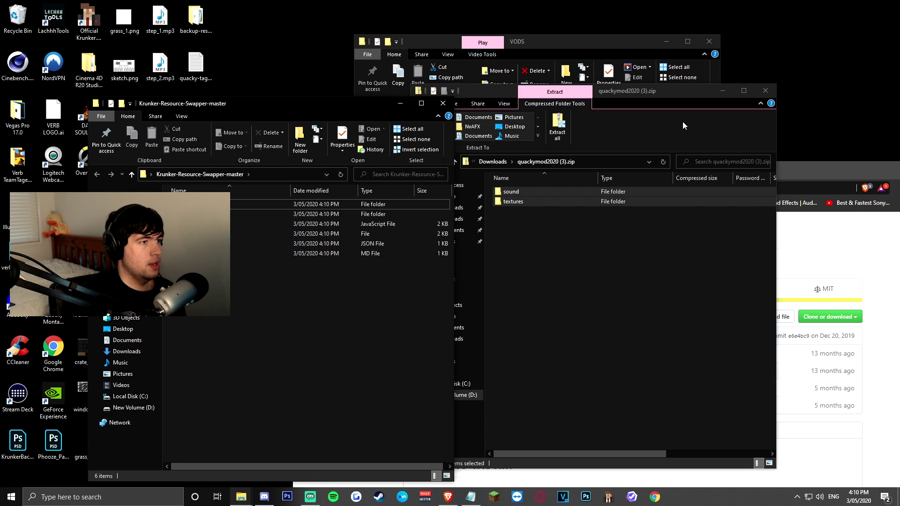
# - Close both Explorer windows and maximize the Brave window
pyautogui.click(765, 90)
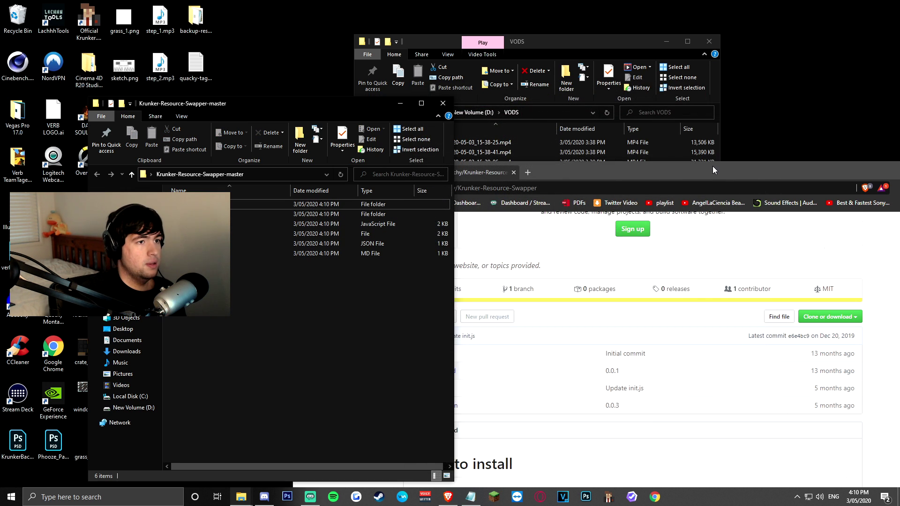
pyautogui.moveTo(712, 166); pyautogui.dragTo(660, 200)
pyautogui.click(443, 103)
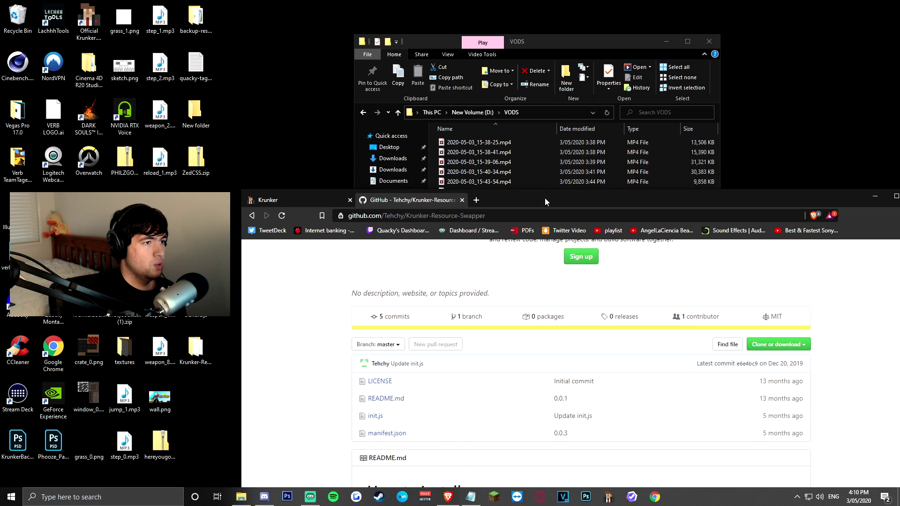
pyautogui.doubleClick(545, 201)
# - Open Brave's Extensions page with Developer mode turned on
pyautogui.click(889, 22)
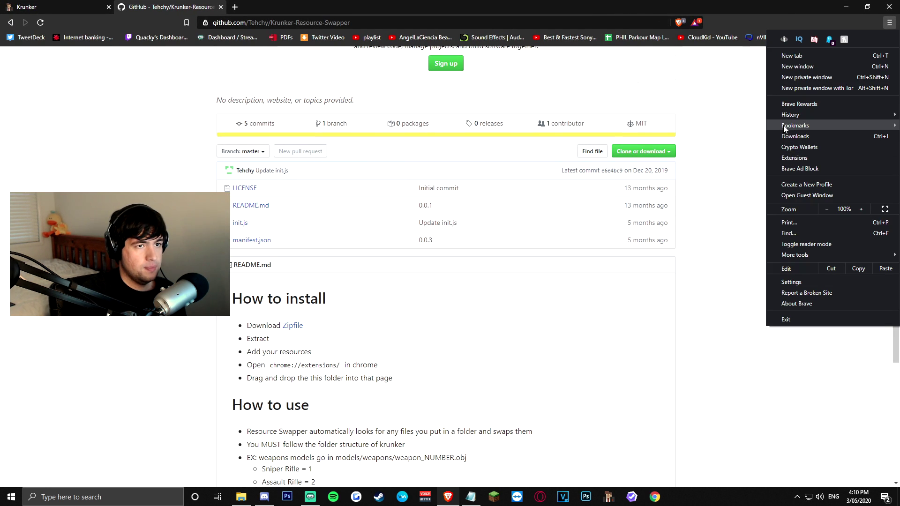
pyautogui.click(794, 157)
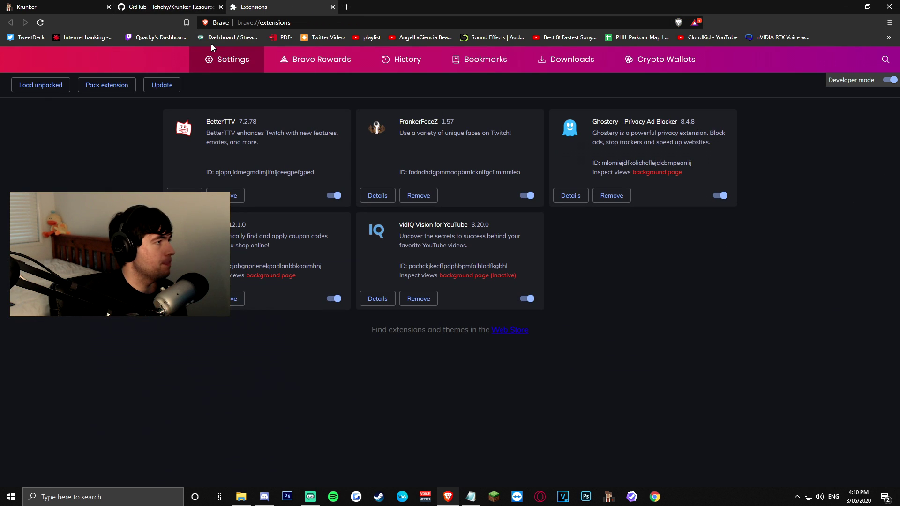
pyautogui.click(890, 80)
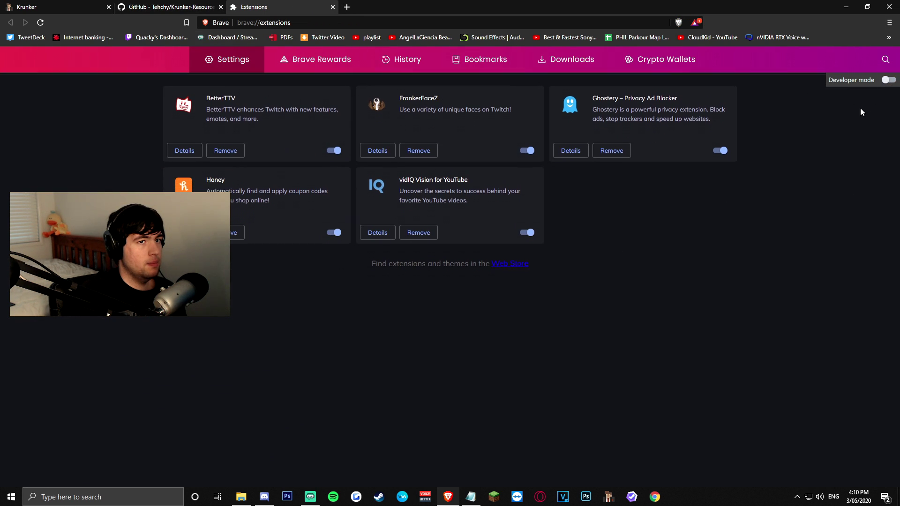
pyautogui.click(889, 80)
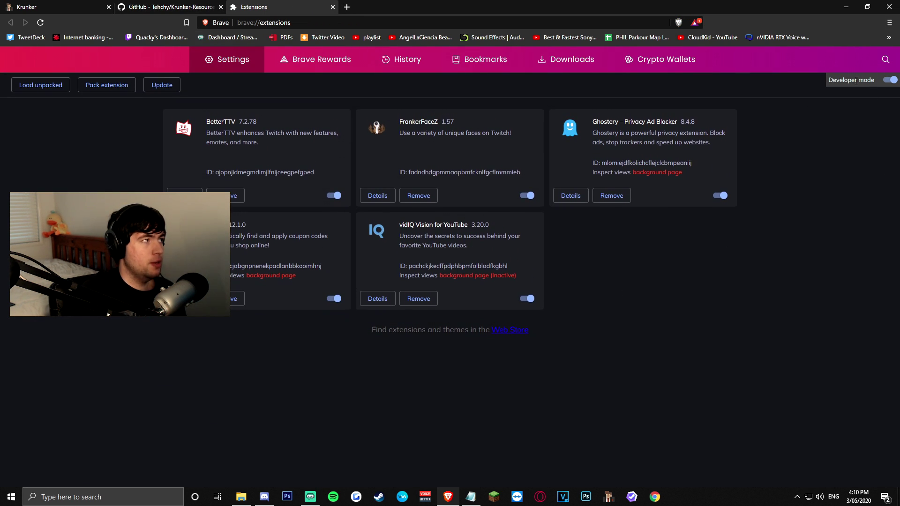
# - Drag the resource swapper folder from the desktop onto Extensions to load Resource Swapper 0.0.3
pyautogui.doubleClick(417, 8)
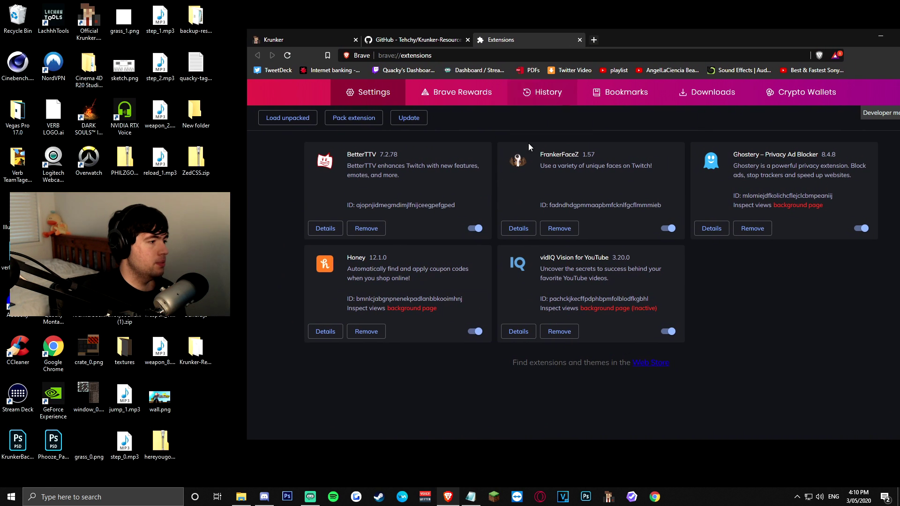
pyautogui.moveTo(209, 317); pyautogui.dragTo(261, 321)
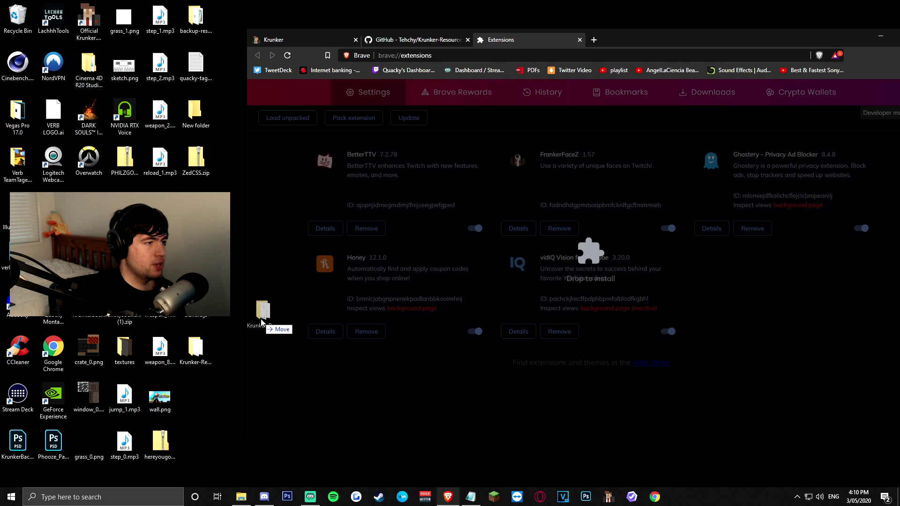
pyautogui.moveTo(574, 259); pyautogui.dragTo(576, 259)
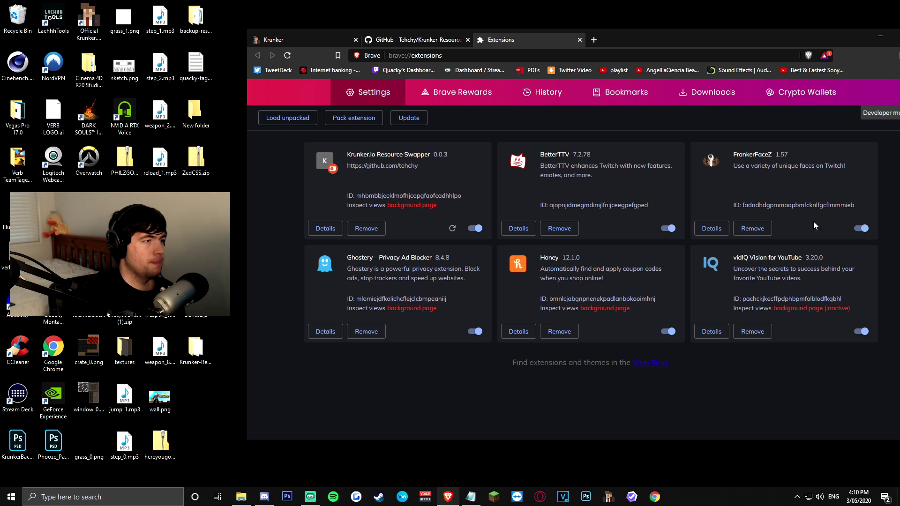
pyautogui.click(315, 45)
# - Maximize Brave, close DevTools, and open Krunker's settings for Load Mods and Auto-Load Mod
pyautogui.doubleClick(674, 45)
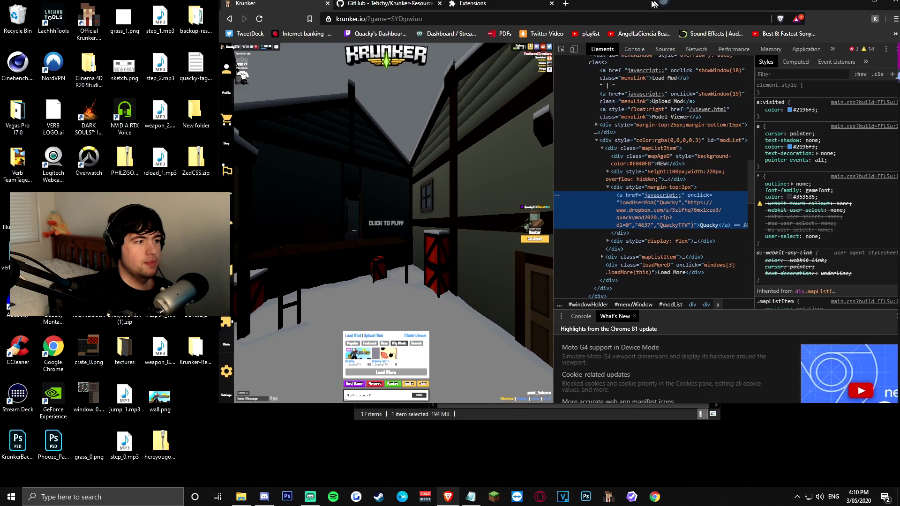
pyautogui.press('F12')
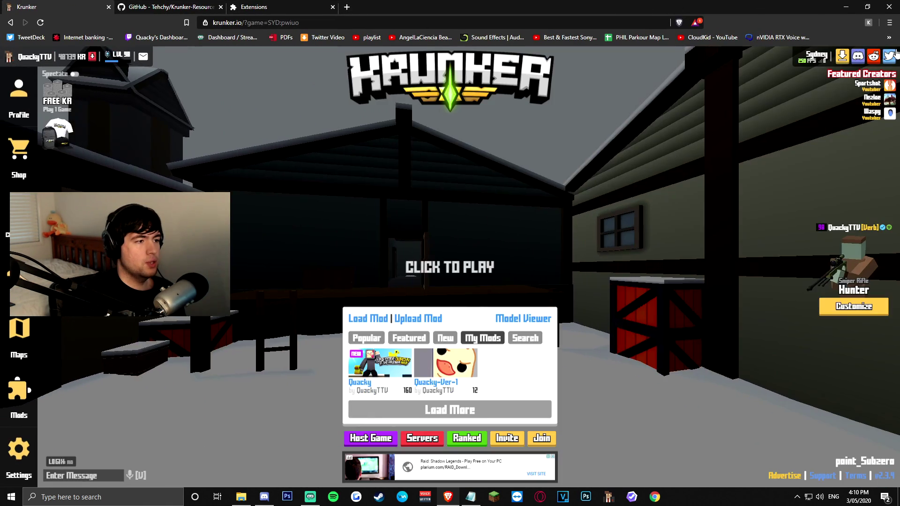
pyautogui.click(19, 453)
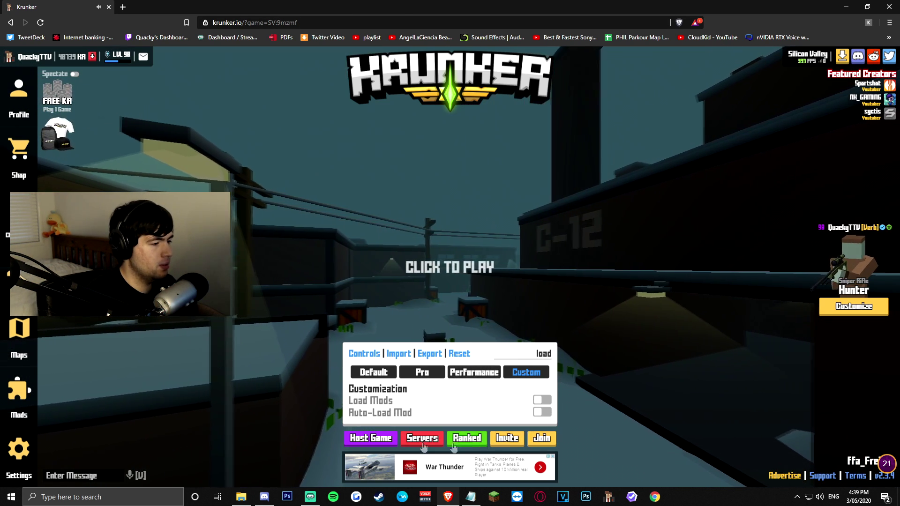
# - Host a private, spectating Free for All game on Littletown and start it
pyautogui.click(378, 439)
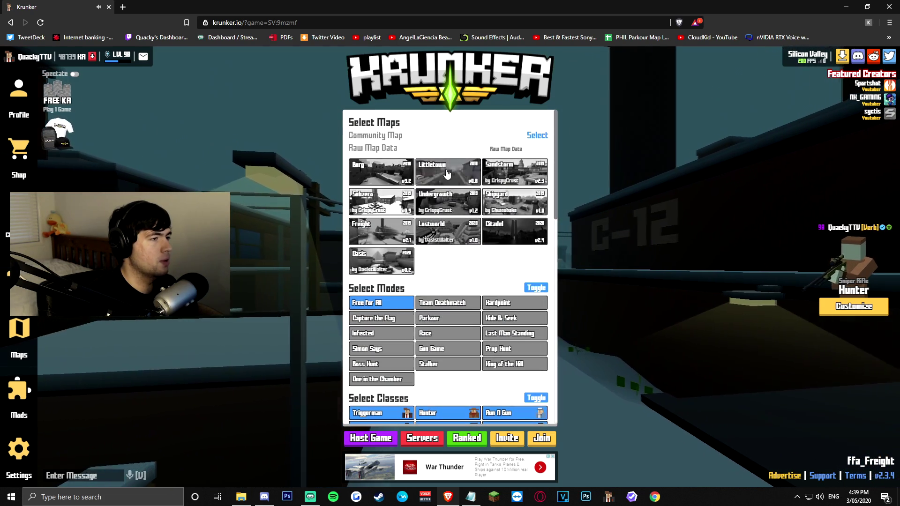
pyautogui.scroll(-5, 446, 174)
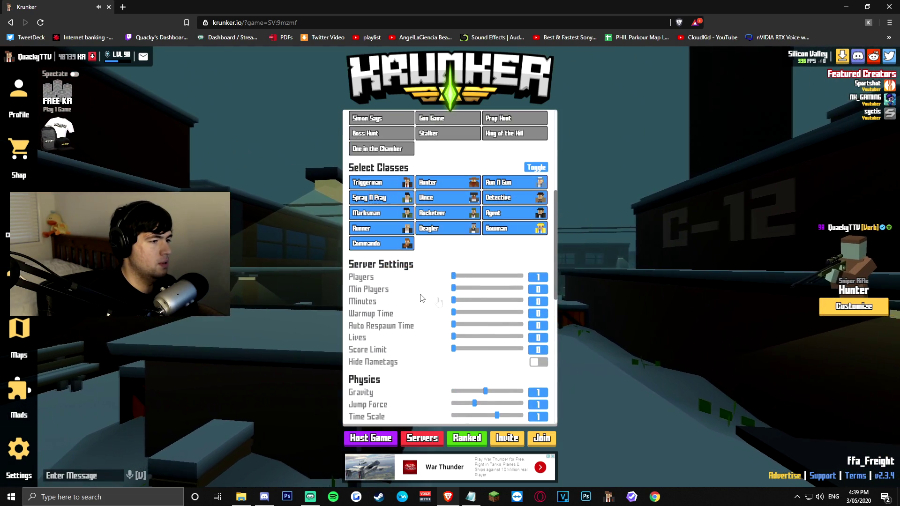
pyautogui.scroll(-10, 422, 297)
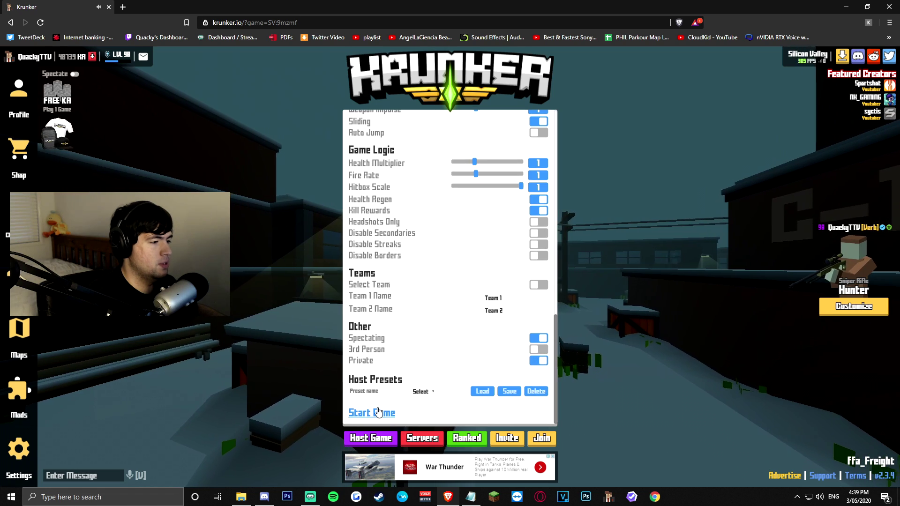
pyautogui.click(378, 413)
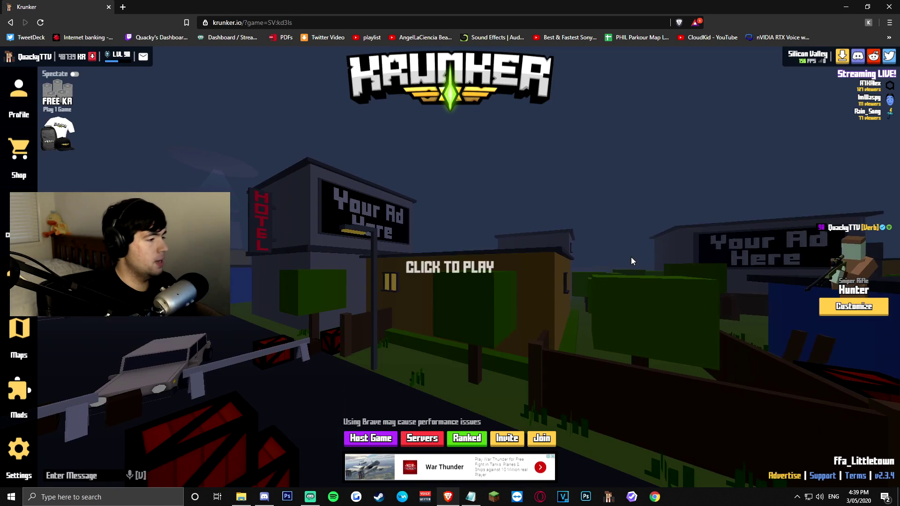
# - Enter the Littletown match, walk to the crates, fire two shots, reload, and walk up the street
pyautogui.click(631, 259)
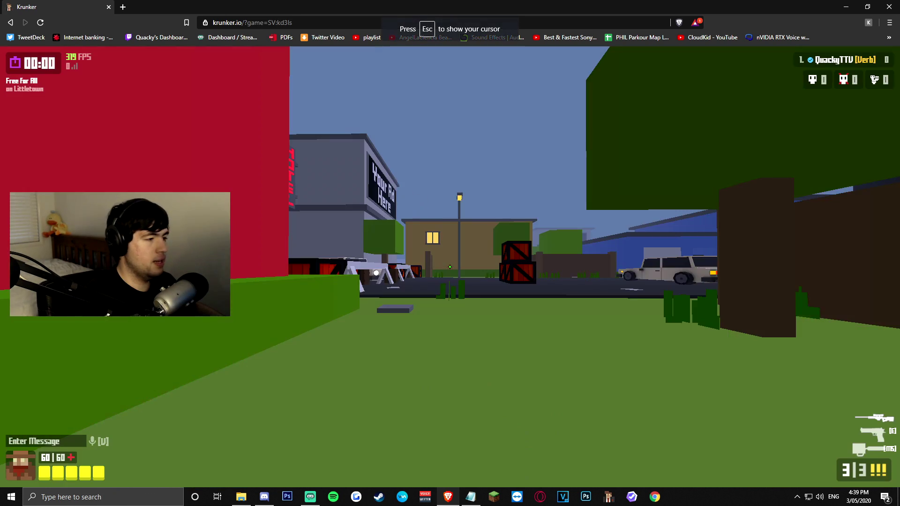
pyautogui.press('w')
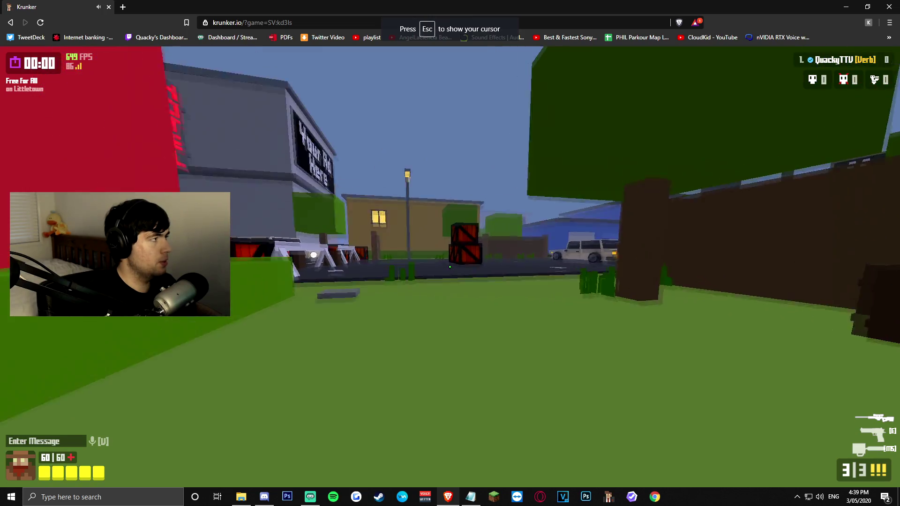
pyautogui.press('w')
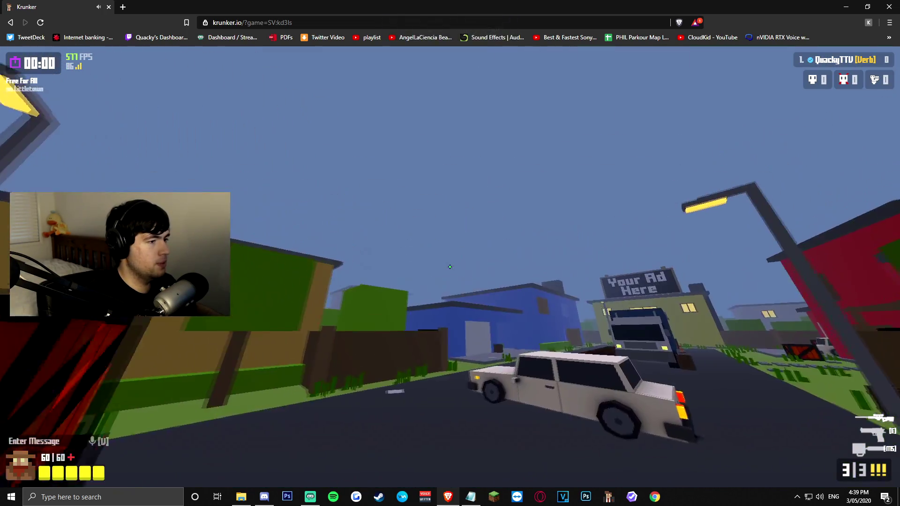
pyautogui.click(450, 267)
pyautogui.click(449, 267)
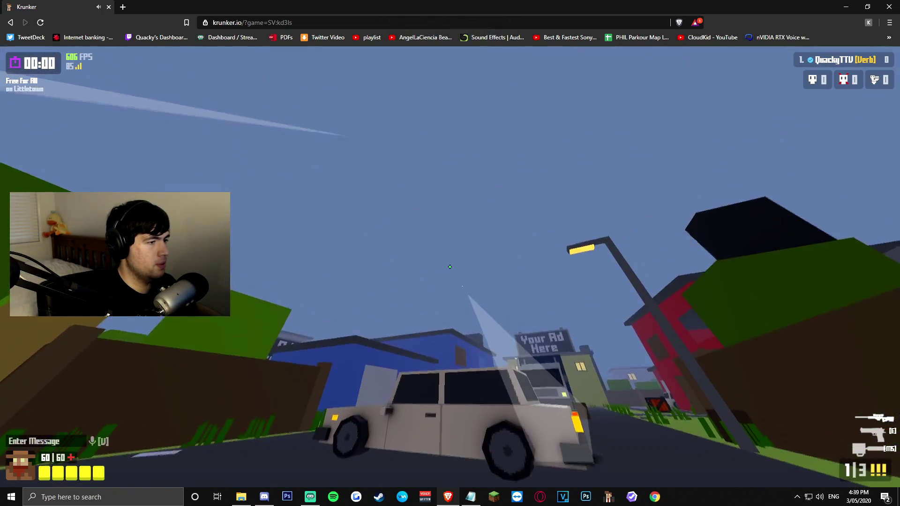
pyautogui.press('r')
pyautogui.press('w')
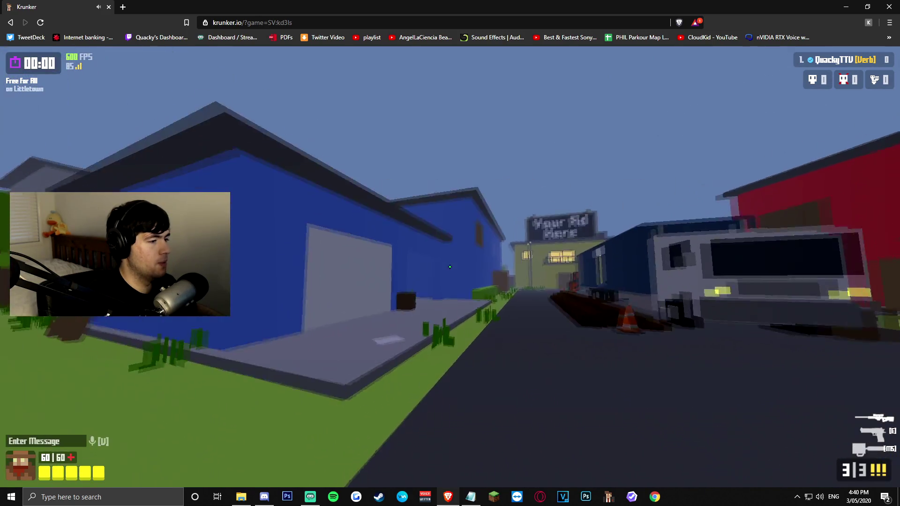
pyautogui.press('w')
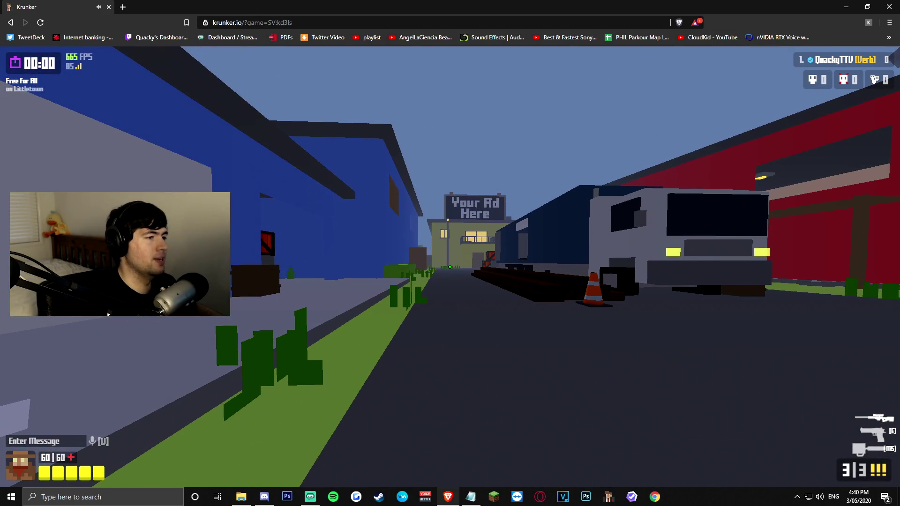